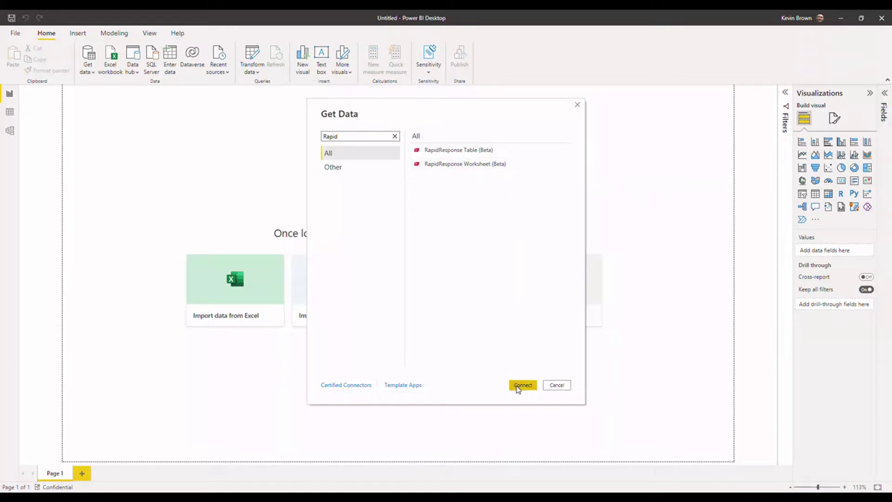
Choose the RapidResponse Worksheet (Beta) connector from the 'Rapid' search results and connect.
{"action": "left_click", "coordinate": [476, 167]}
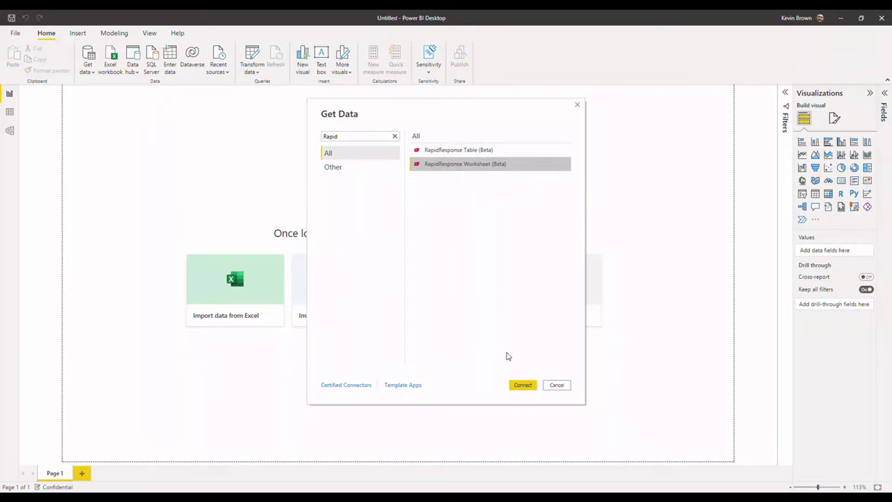
{"action": "left_click", "coordinate": [519, 385]}
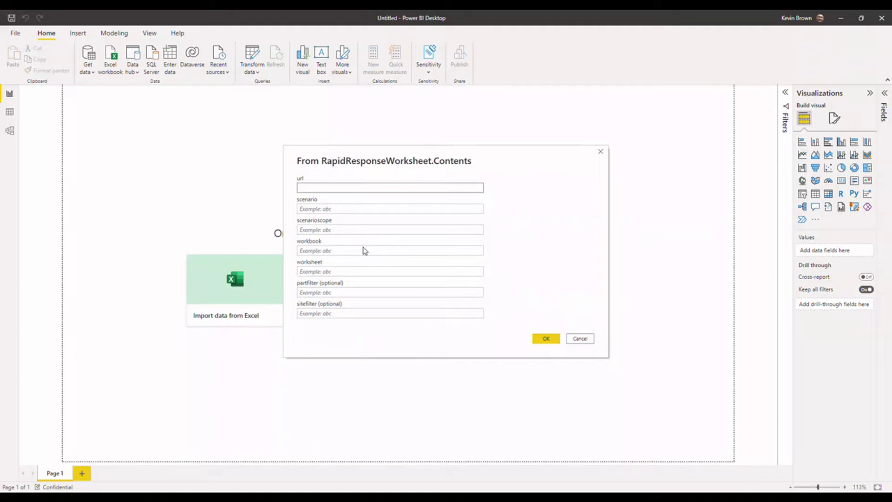
Enter the localhost server url, scenario 'powerbi' and scenario scope 'Public'.
{"action": "type", "text": "http://localhost/rapidresponse"}
{"action": "left_click", "coordinate": [332, 209]}
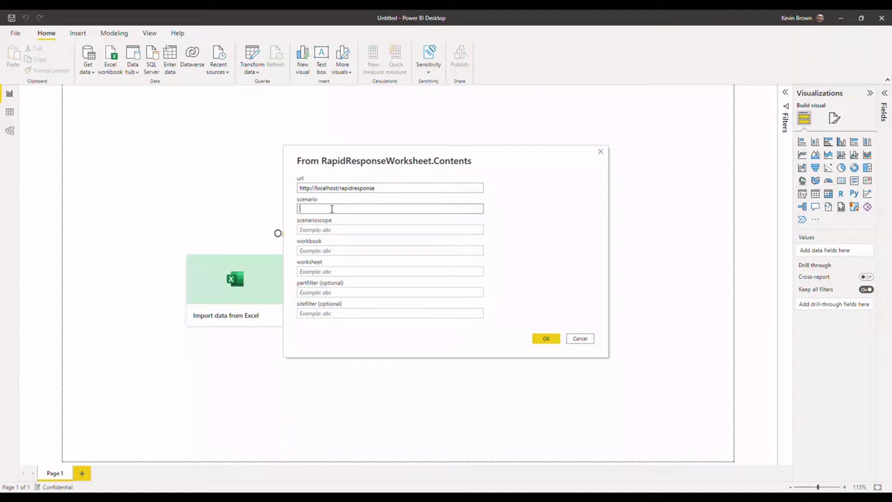
{"action": "type", "text": "powerbi"}
{"action": "left_click", "coordinate": [335, 230]}
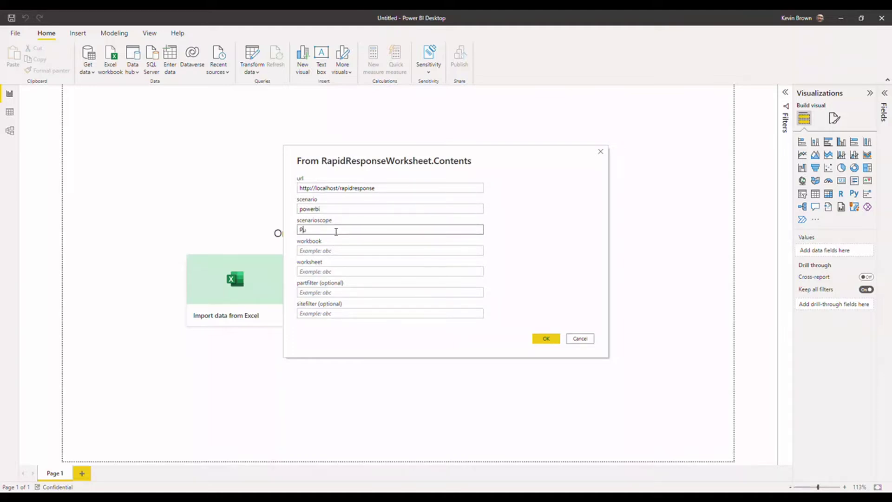
{"action": "type", "text": "Public"}
Set workbook 'Power BI Connector Demo' and worksheet 'IndependentDemand', then bring up RapidResponse.
{"action": "left_click", "coordinate": [317, 250]}
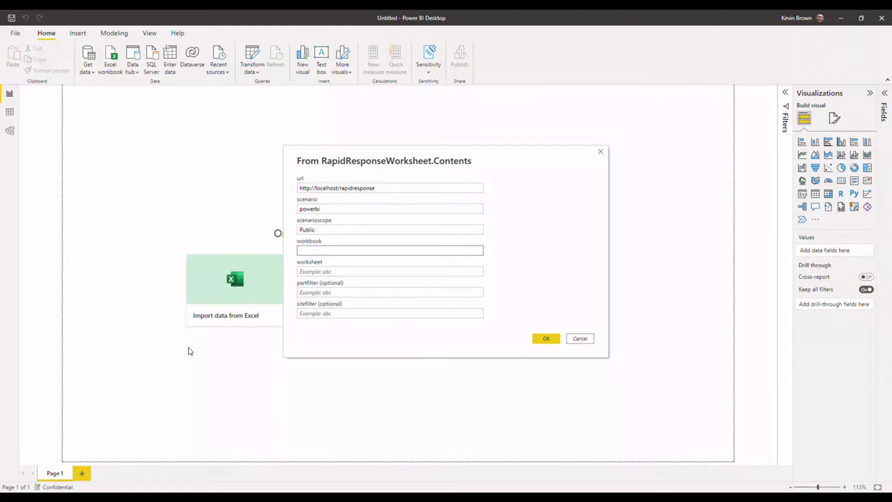
{"action": "type", "text": "Power BI Connector Demo"}
{"action": "left_click", "coordinate": [299, 273]}
{"action": "type", "text": "IndependentDemand"}
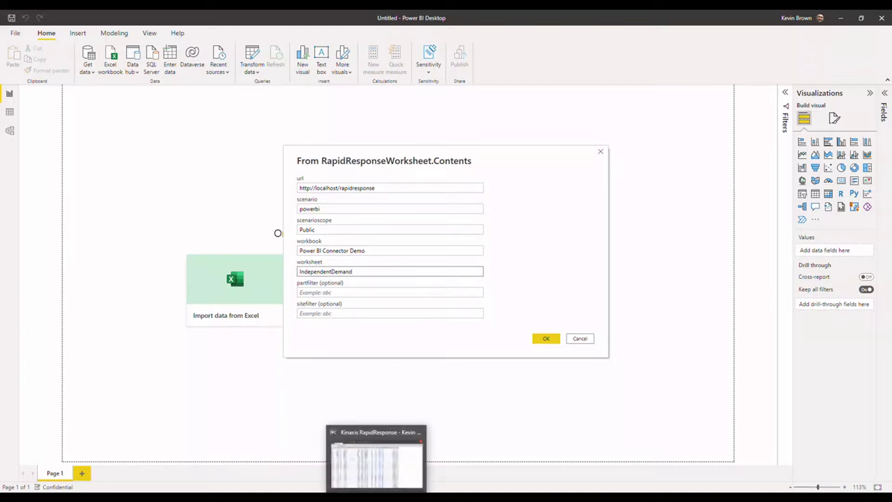
{"action": "left_click", "coordinate": [375, 487]}
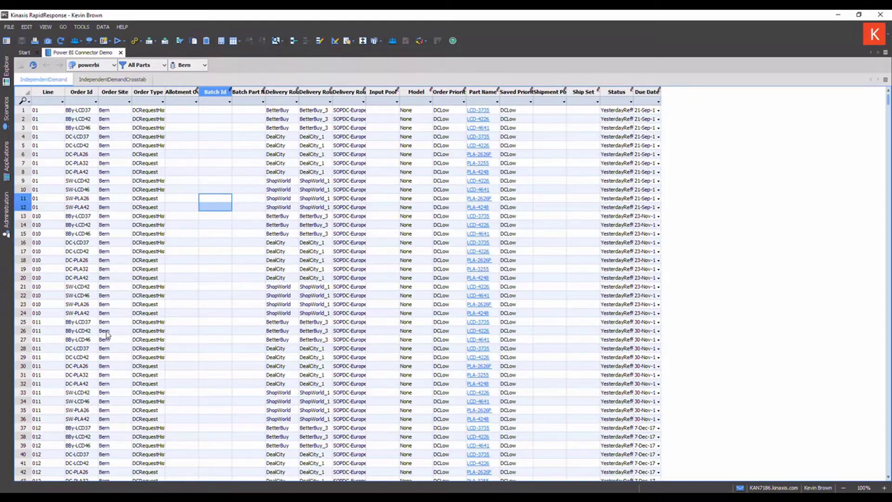
{"action": "left_click", "coordinate": [121, 82]}
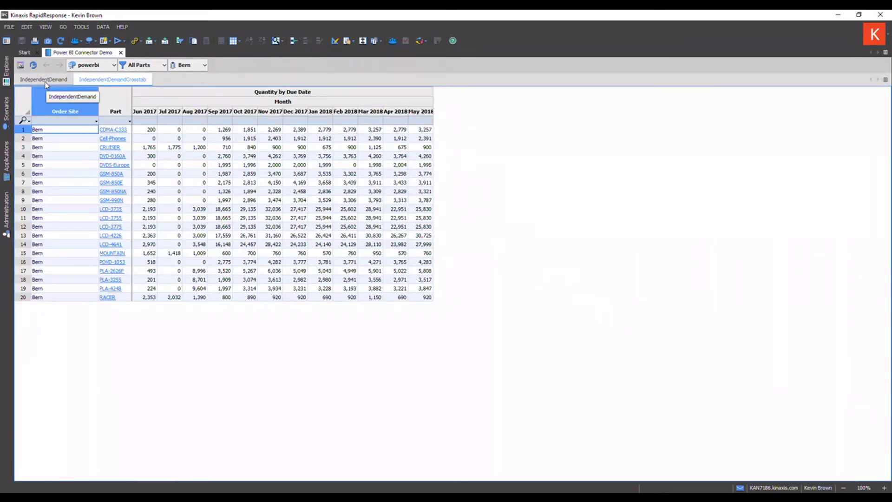
{"action": "left_click", "coordinate": [45, 82]}
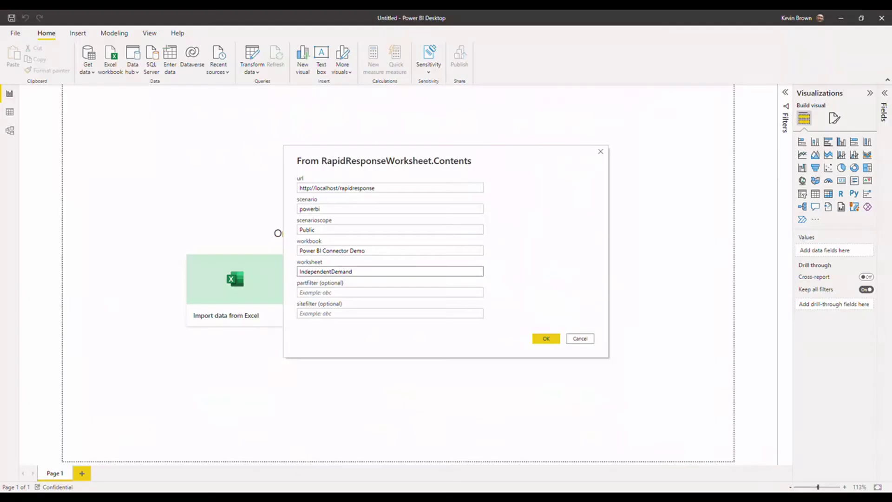
Filter the IndependentDemand query to site Bern and submit the connection settings.
{"action": "left_click", "coordinate": [339, 313]}
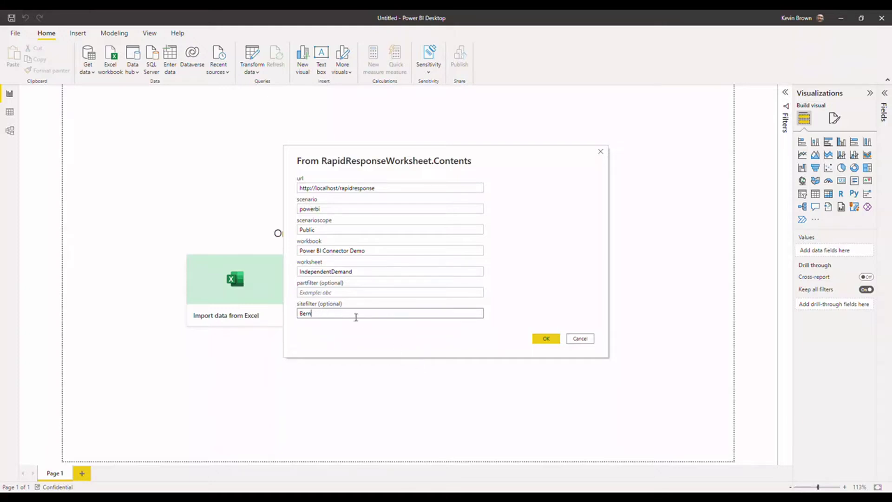
{"action": "left_click", "coordinate": [547, 339]}
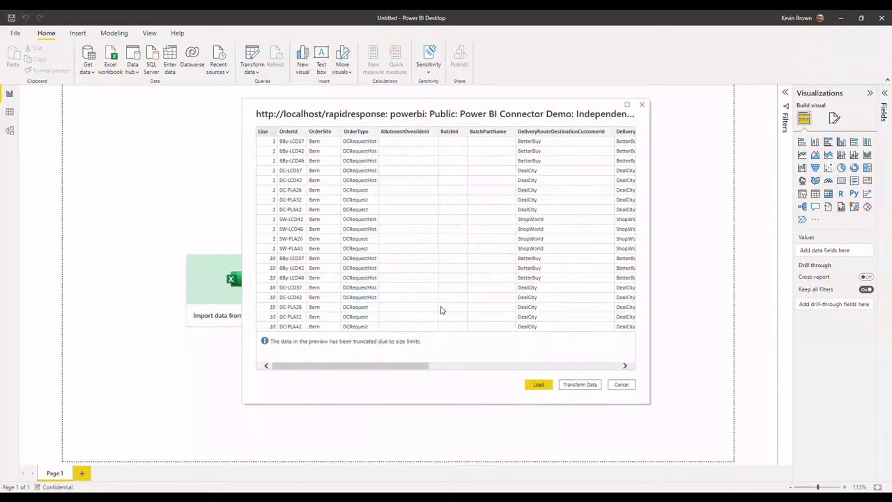
Load the previewed IndependentDemand data into the report as Query1.
{"action": "left_click", "coordinate": [538, 385]}
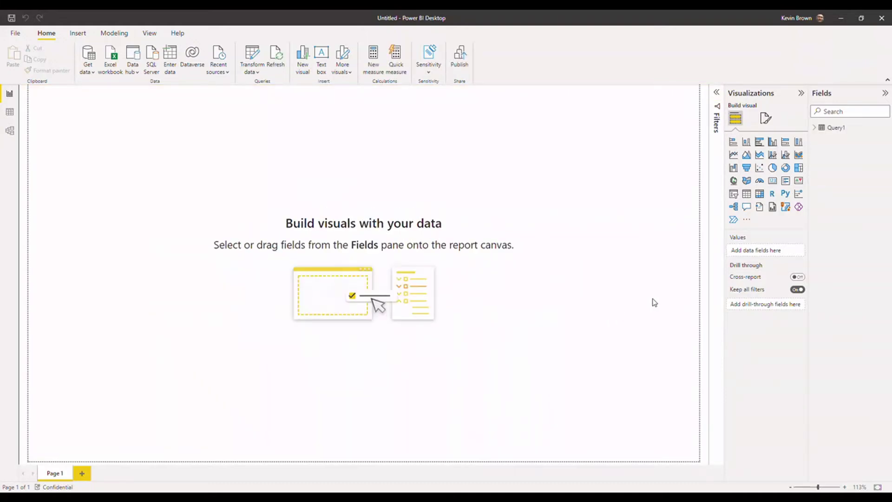
Expand Query1's column list in the Fields pane and start a new Get data search for 'rapid'.
{"action": "left_click", "coordinate": [814, 127]}
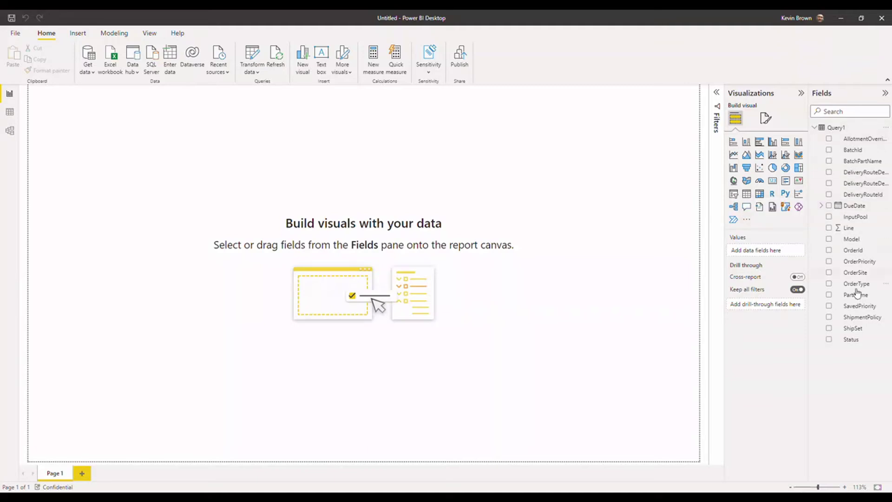
{"action": "left_click", "coordinate": [90, 57]}
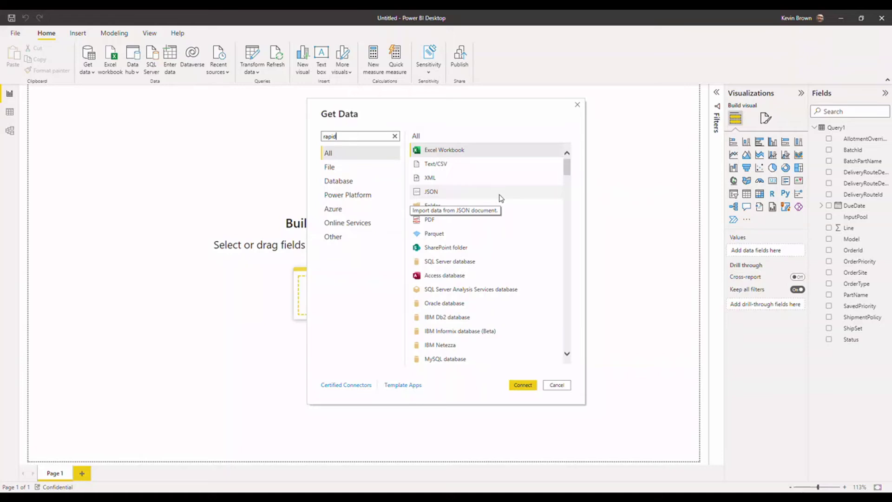
Open the RapidResponse Worksheet connector and enter the server url, scenario 'powerbi' and scope 'Public'.
{"action": "double_click", "coordinate": [483, 163]}
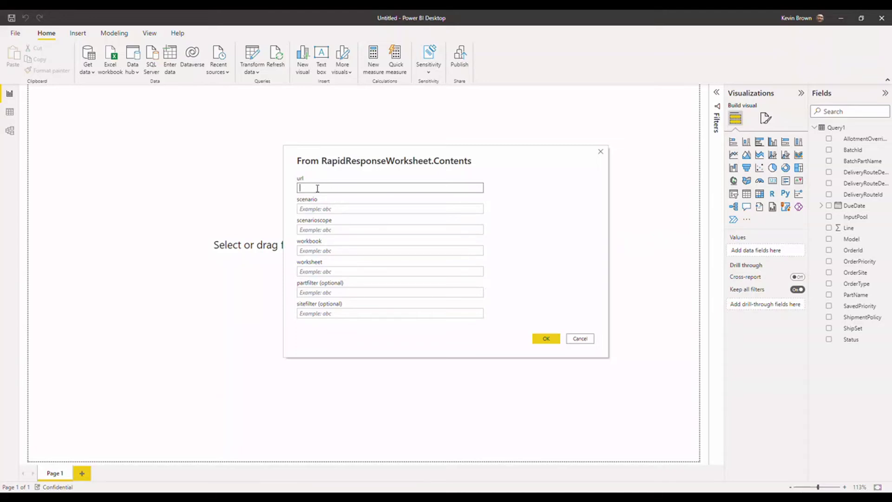
{"action": "type", "text": "http://localhost/rapidresponse"}
{"action": "left_click", "coordinate": [323, 209]}
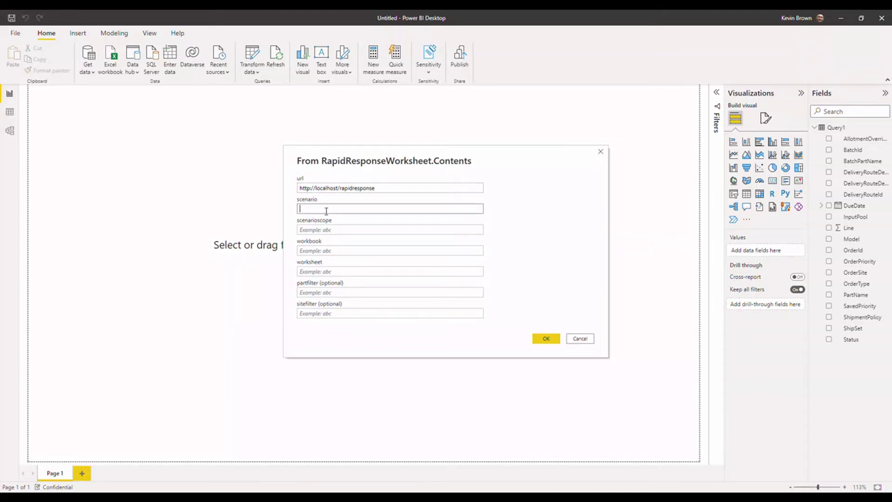
{"action": "type", "text": "powerbi"}
{"action": "key", "text": "Tab"}
{"action": "type", "text": "Public"}
Set workbook 'Power BI Connector Demo', worksheet 'IndependentDemandCrosstab', site filter 'Bern', and submit.
{"action": "left_click", "coordinate": [322, 251]}
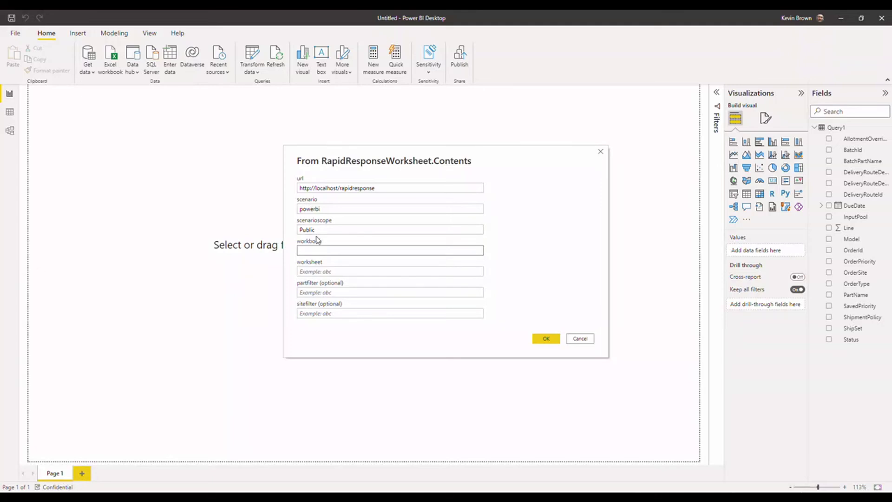
{"action": "type", "text": "Power BI Connector Demo"}
{"action": "left_click", "coordinate": [316, 271]}
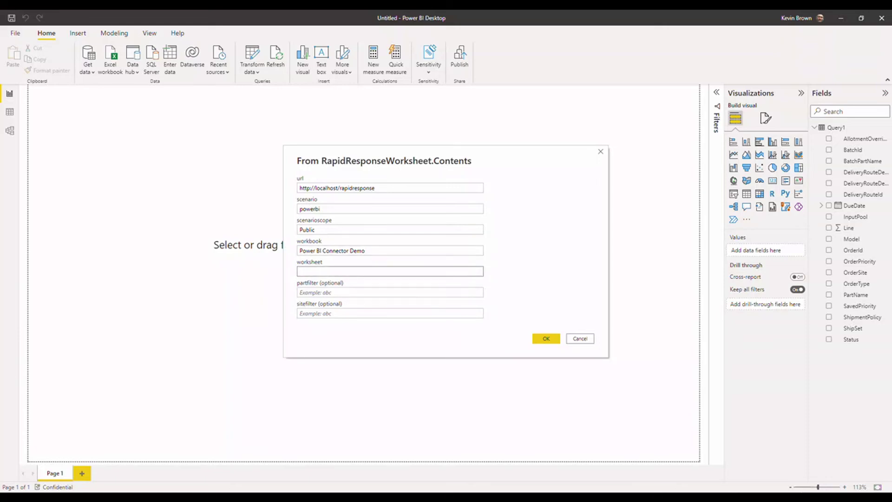
{"action": "type", "text": "IndependentDemandCrosstab"}
{"action": "left_click", "coordinate": [346, 312]}
{"action": "type", "text": "Bern"}
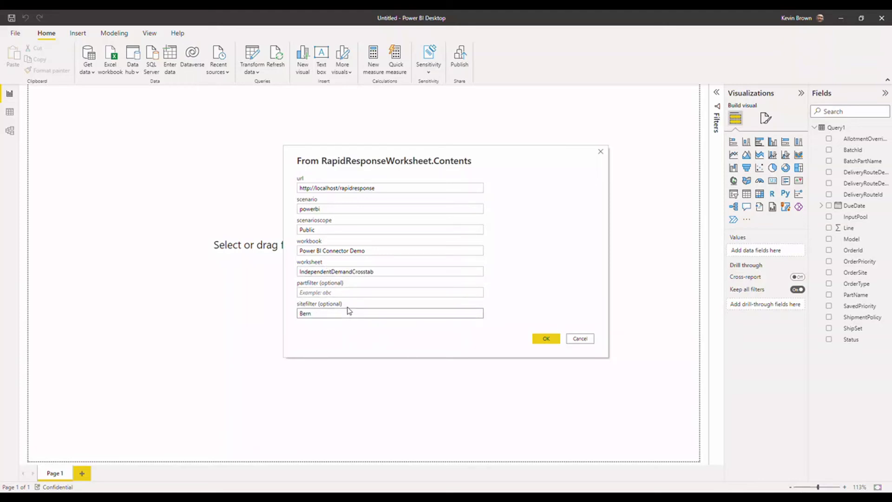
{"action": "left_click", "coordinate": [546, 339]}
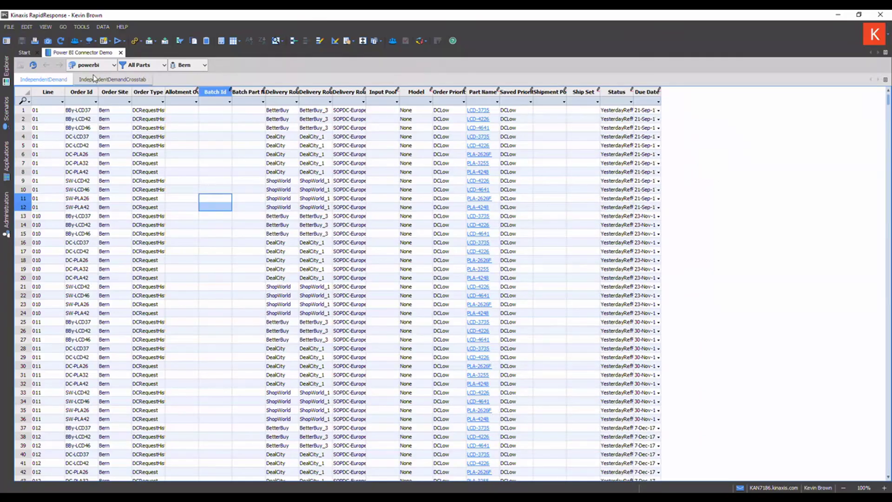
Load the IndependentDemandCrosstab data as Query2 and expand it to show DueDate, OrderSite, Part, Quantity.
{"action": "left_click", "coordinate": [93, 78]}
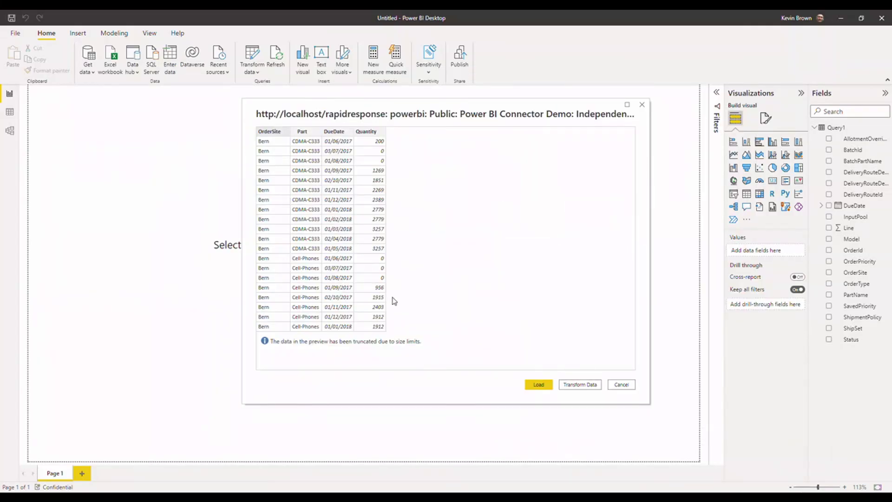
{"action": "left_click", "coordinate": [536, 386]}
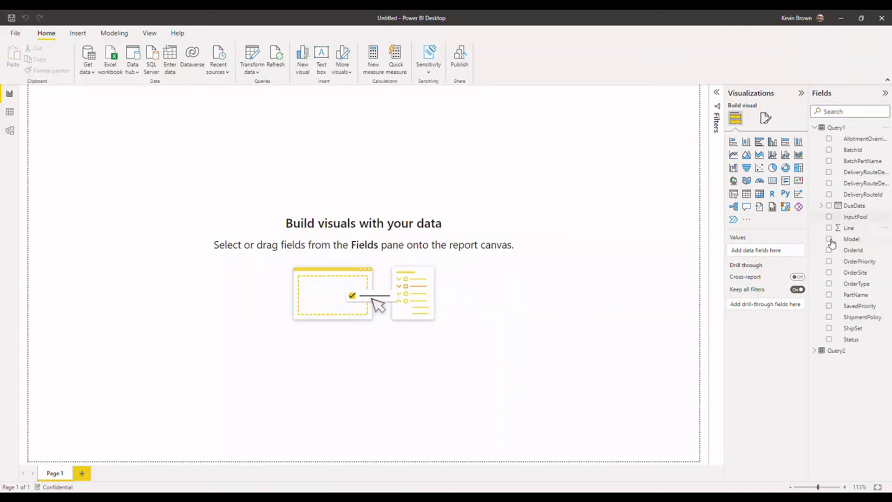
{"action": "left_click", "coordinate": [814, 351]}
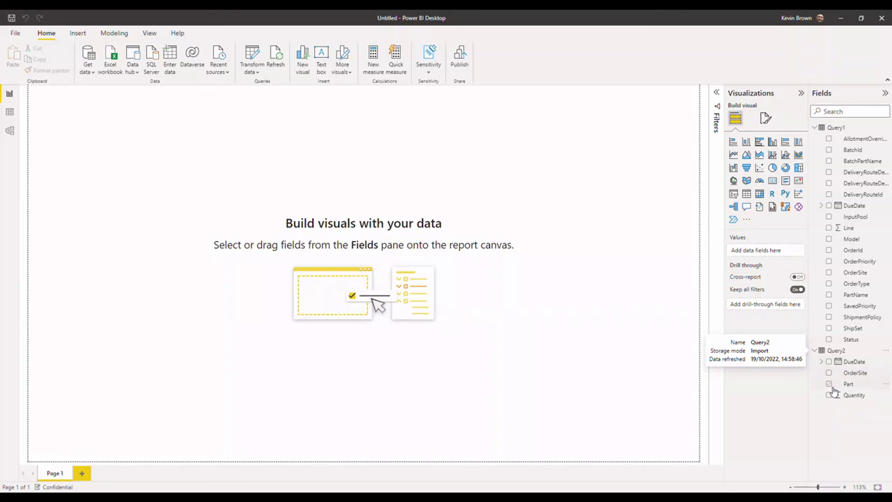